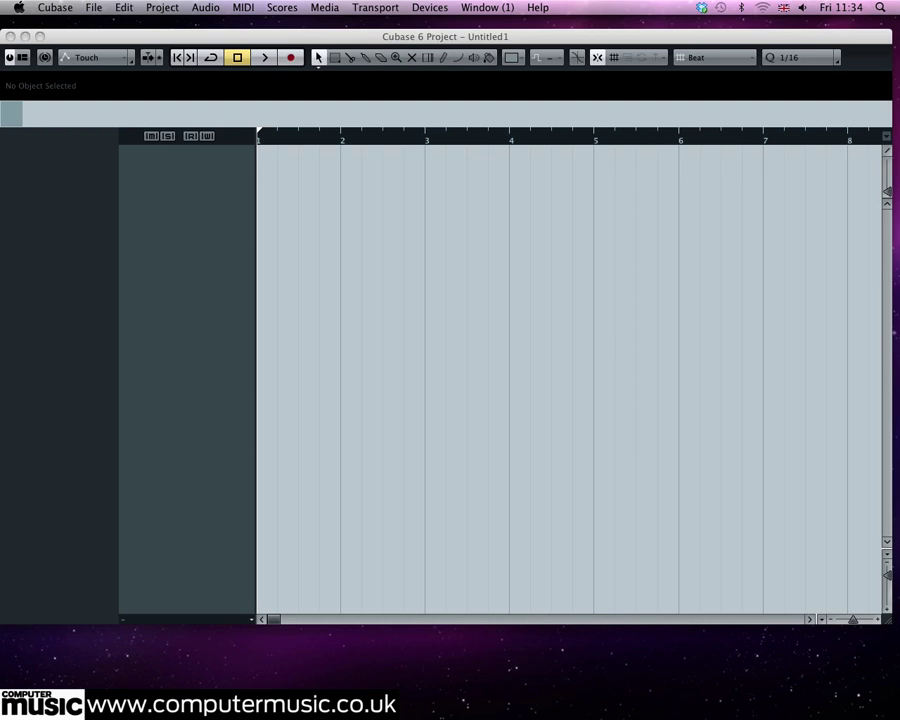
Add one instrument track to the empty project using the Sylenth1 instrument
click(168, 237)
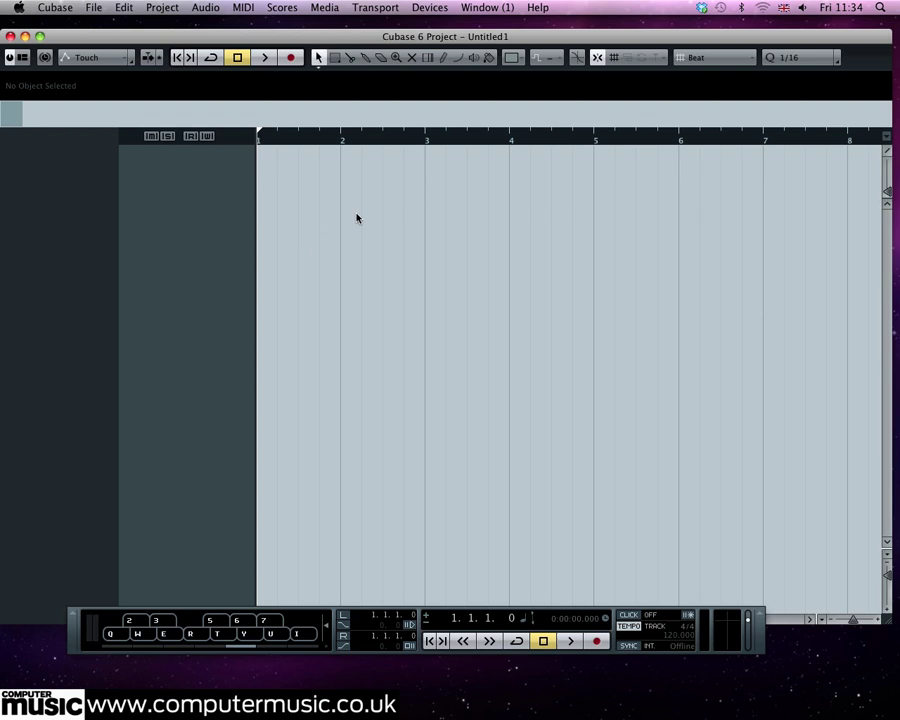
right_click(197, 177)
click(275, 204)
click(343, 200)
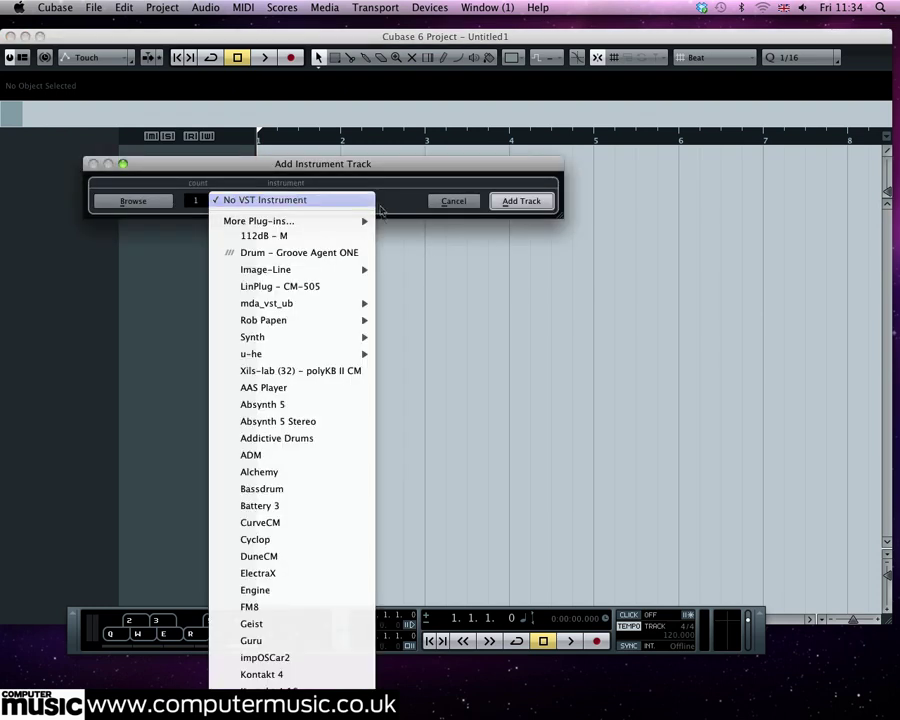
mouse_move(364, 221)
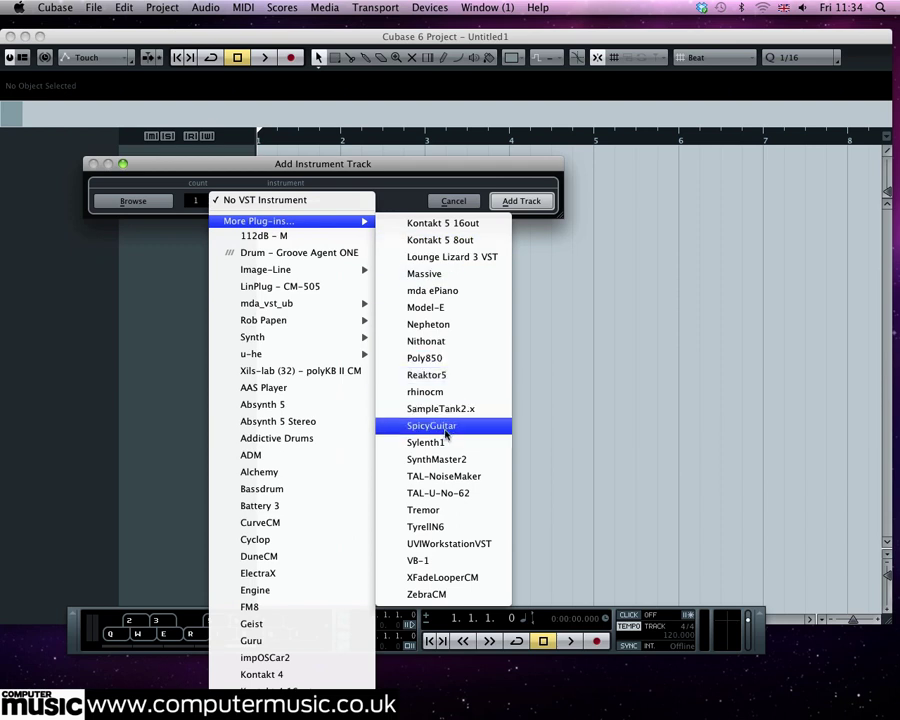
click(500, 443)
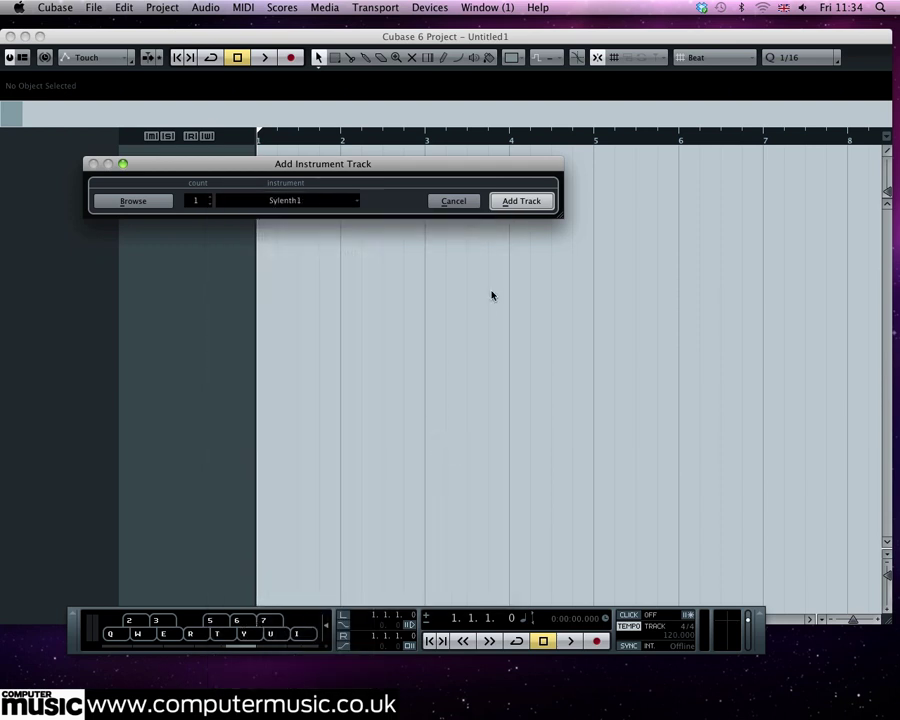
click(510, 201)
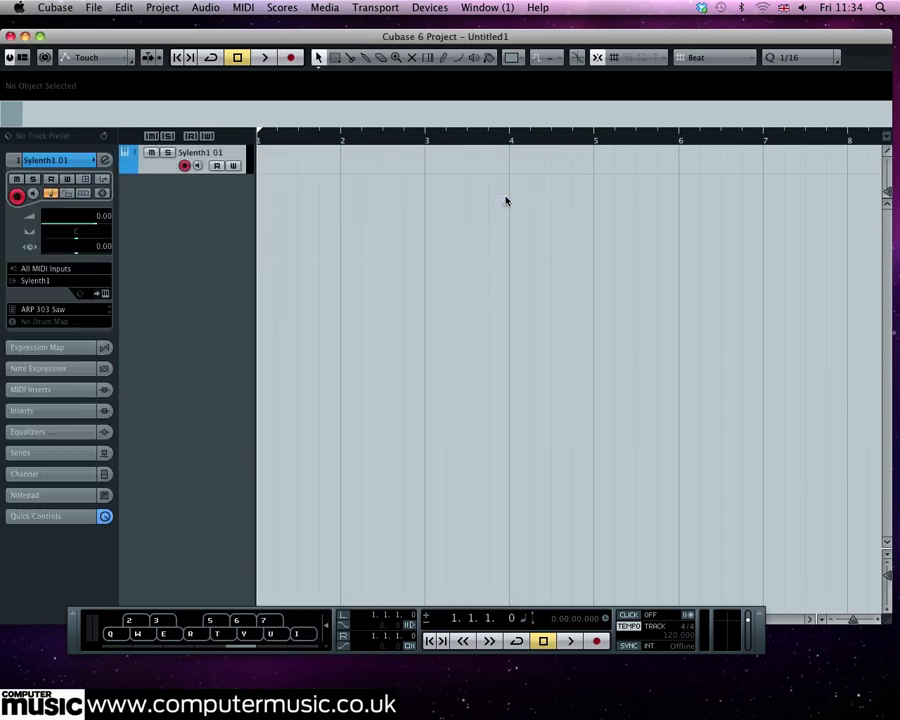
Open the track's Sylenth1 instrument editor and initialise the preset to Init
click(104, 293)
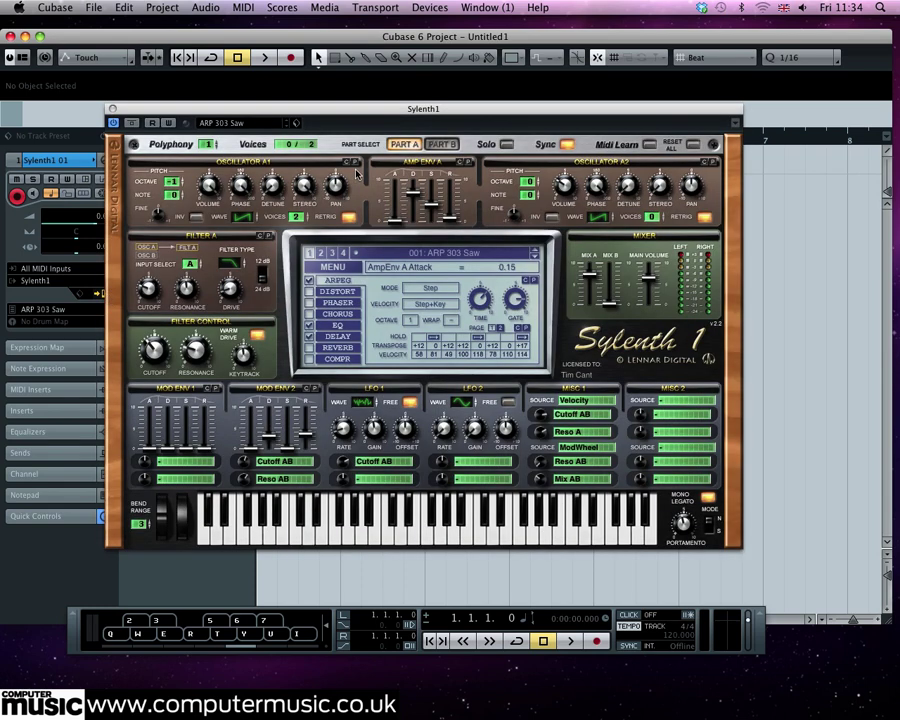
click(333, 267)
click(357, 398)
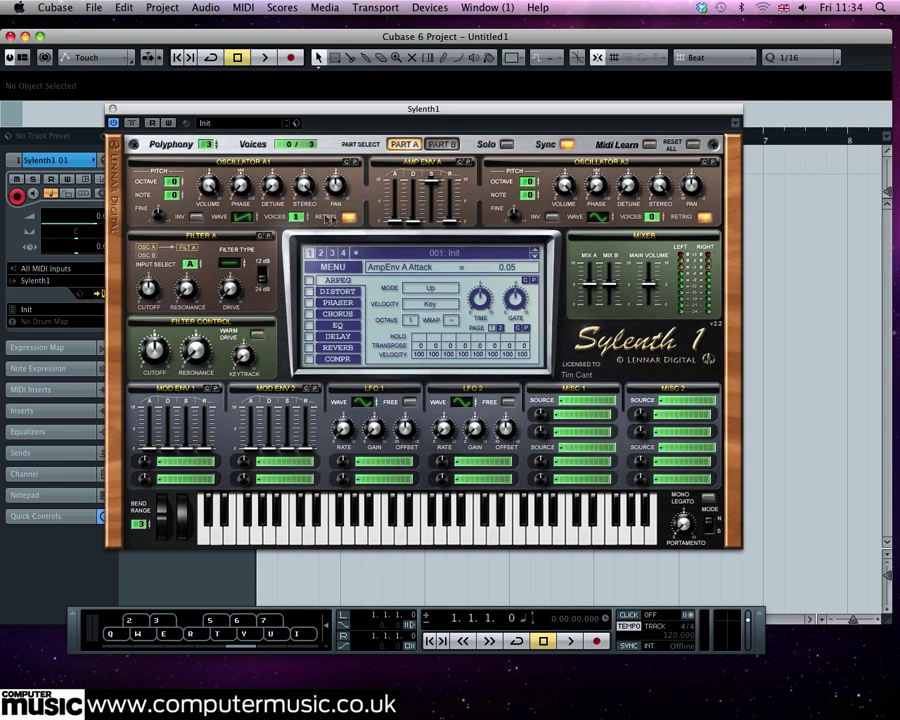
Set Oscillator A1 to 8 voices with retrigger off, and copy it to Oscillator A2 with the octave at -1
drag(294, 220, 293, 122)
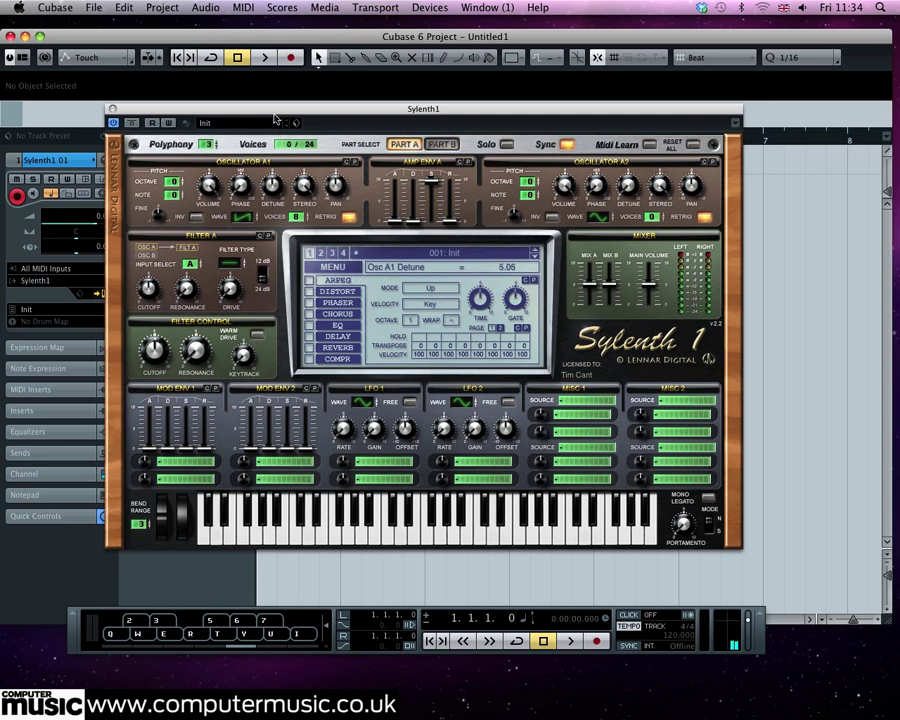
click(349, 216)
click(713, 162)
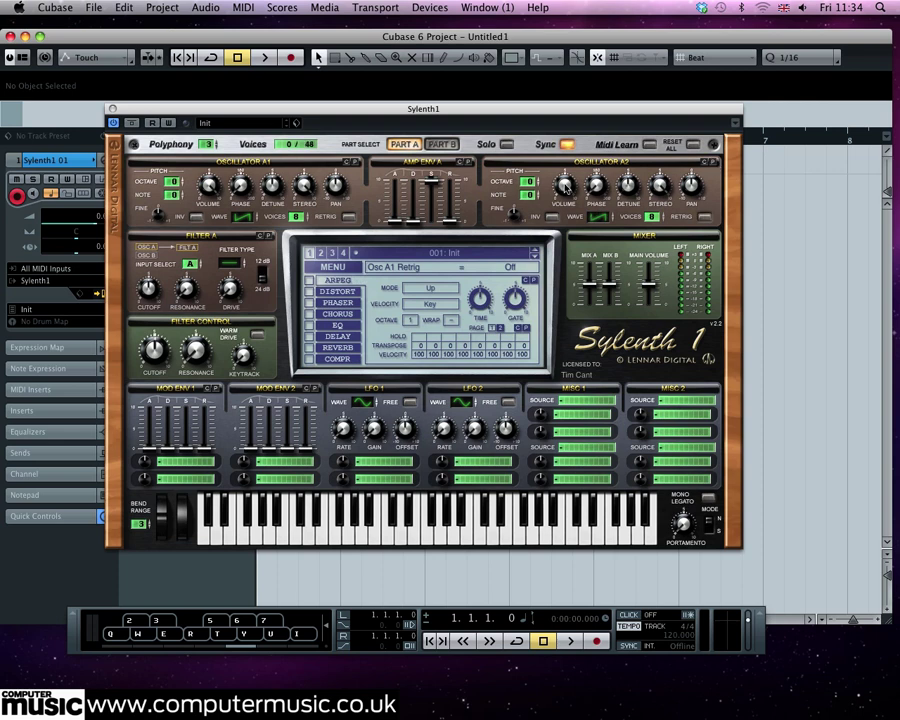
click(529, 183)
drag(531, 192, 531, 198)
Paste the oscillator settings into Part B, with B1 at octave +1 and note +7, and B2 at octave +2 and note +4
click(445, 145)
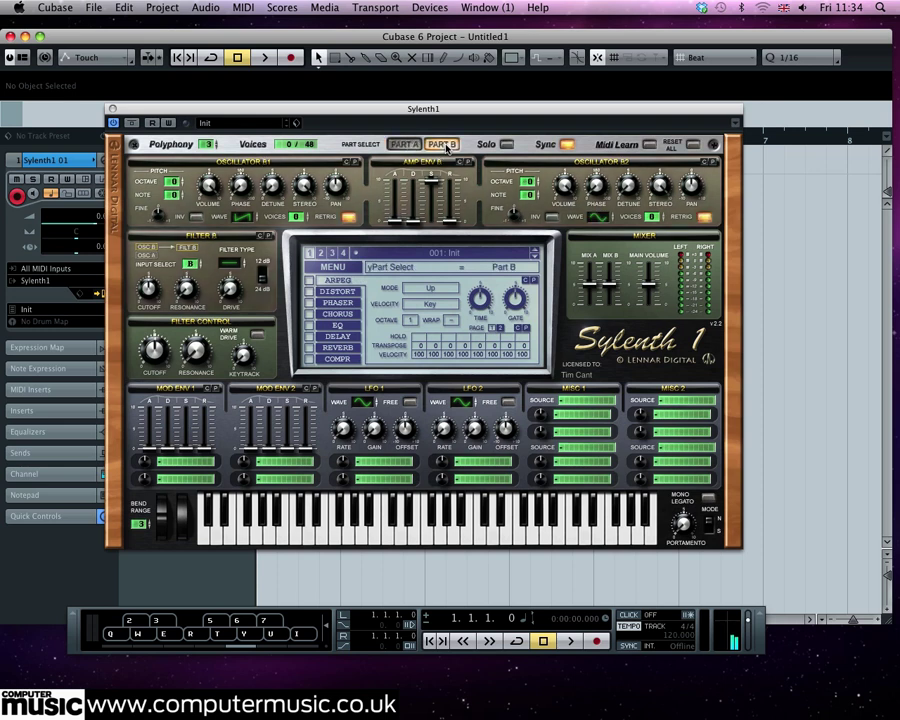
click(356, 163)
drag(175, 183, 177, 180)
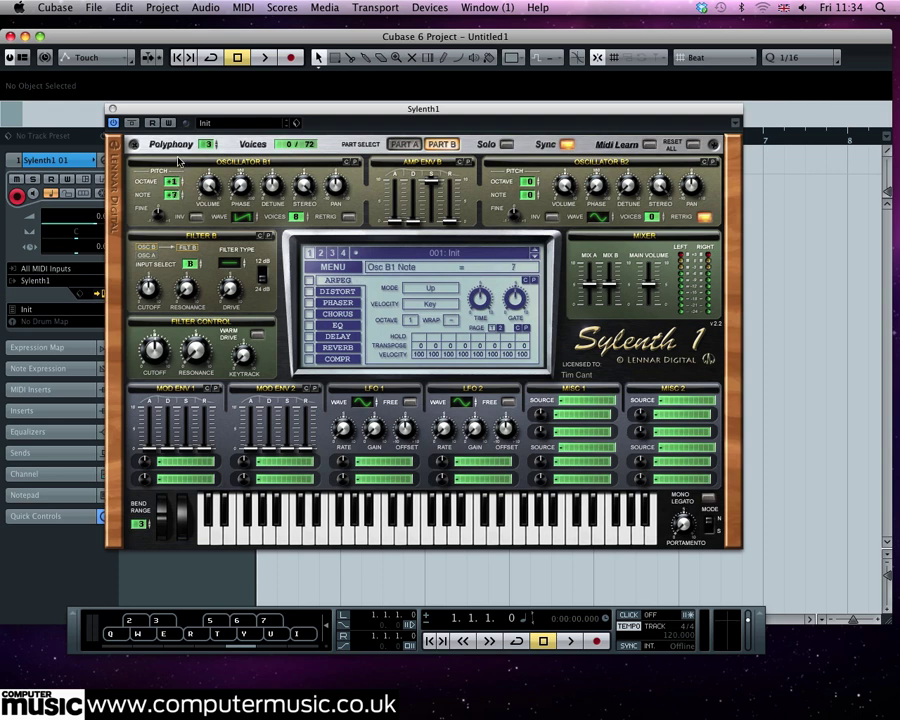
key(q)
drag(528, 182, 534, 175)
key(q)
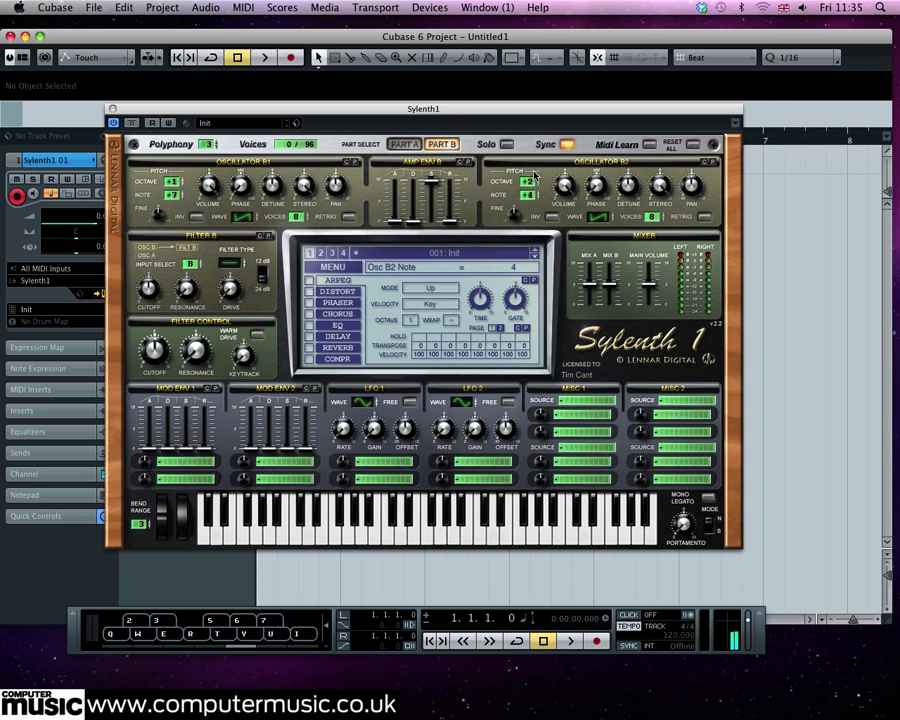
Shape Modulation Envelope 1 with high attack and sustain and release 7.36, and route it to Pitch AB at amount 5.62
click(567, 145)
drag(186, 444, 204, 418)
click(198, 460)
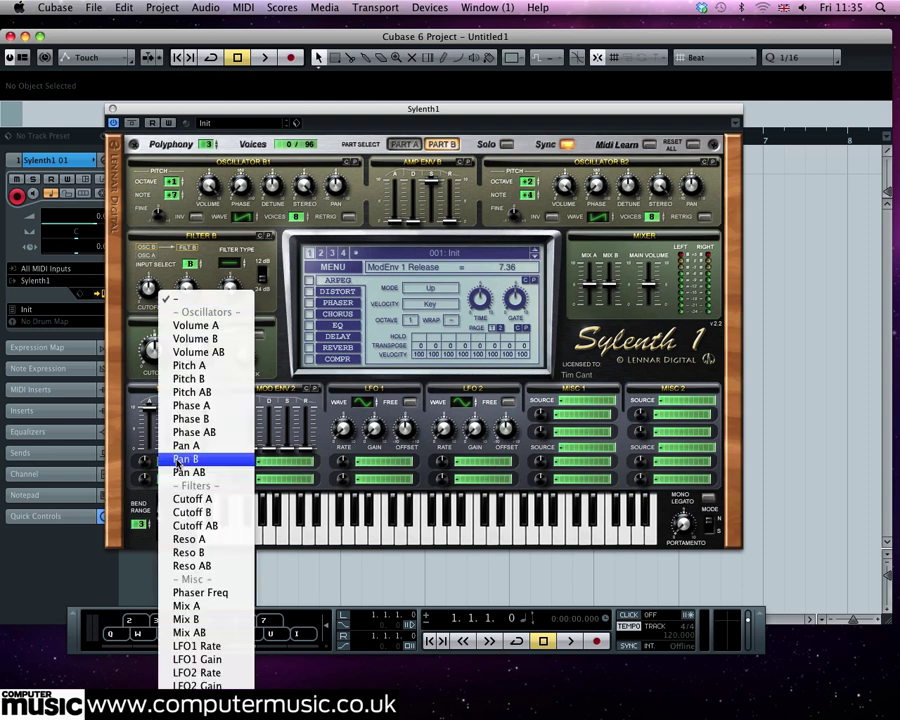
click(195, 392)
drag(150, 465, 152, 425)
key(q)
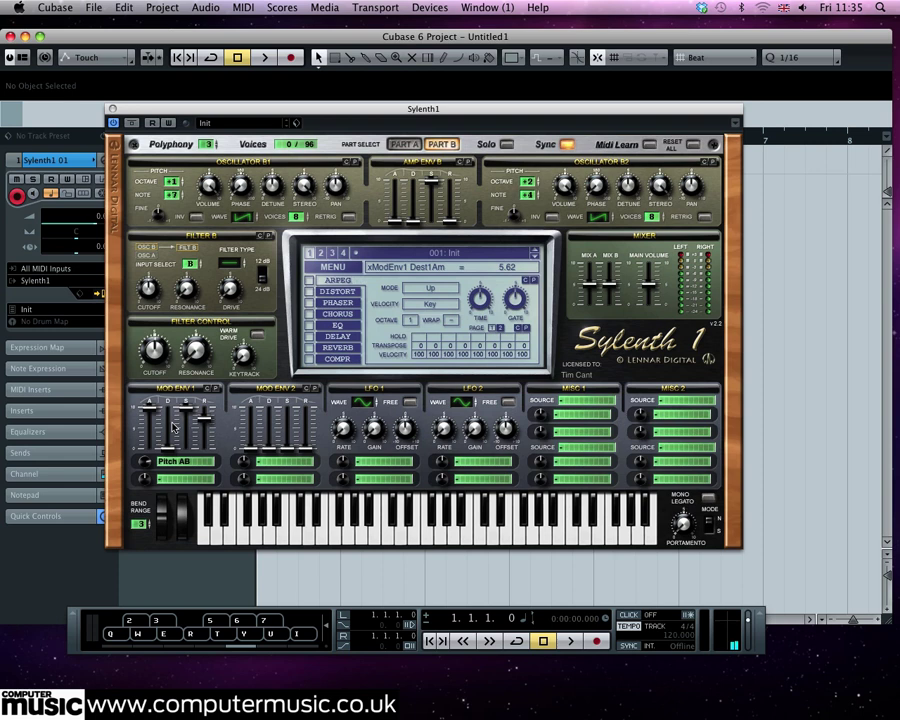
Turn Sync off and set LFO 1's rate to 115.05 Hz, modulating Pitch AB by a raised positive amount
click(567, 146)
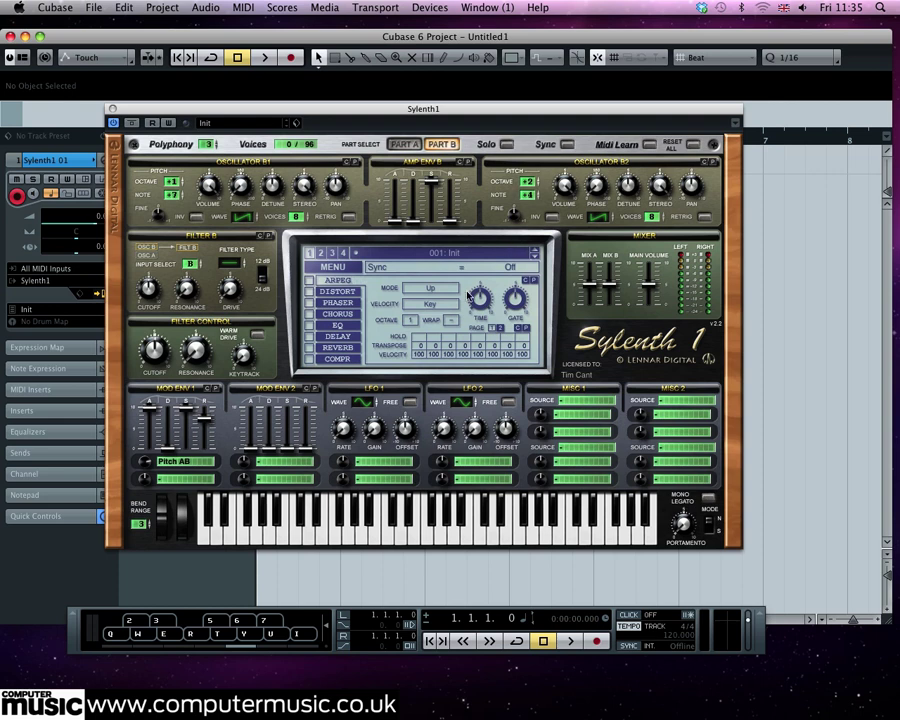
drag(343, 428, 349, 296)
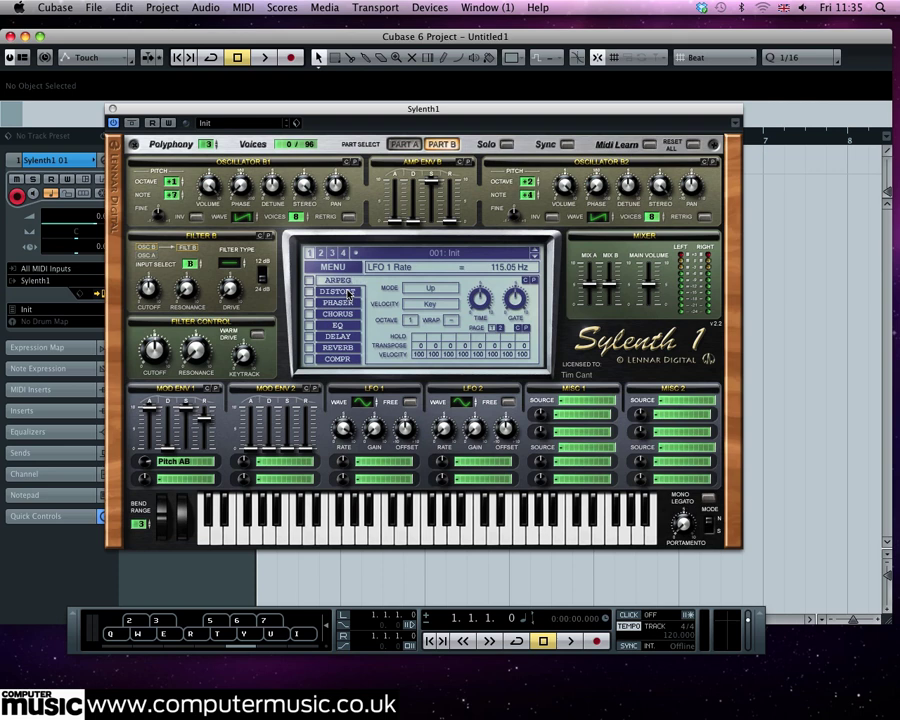
click(368, 464)
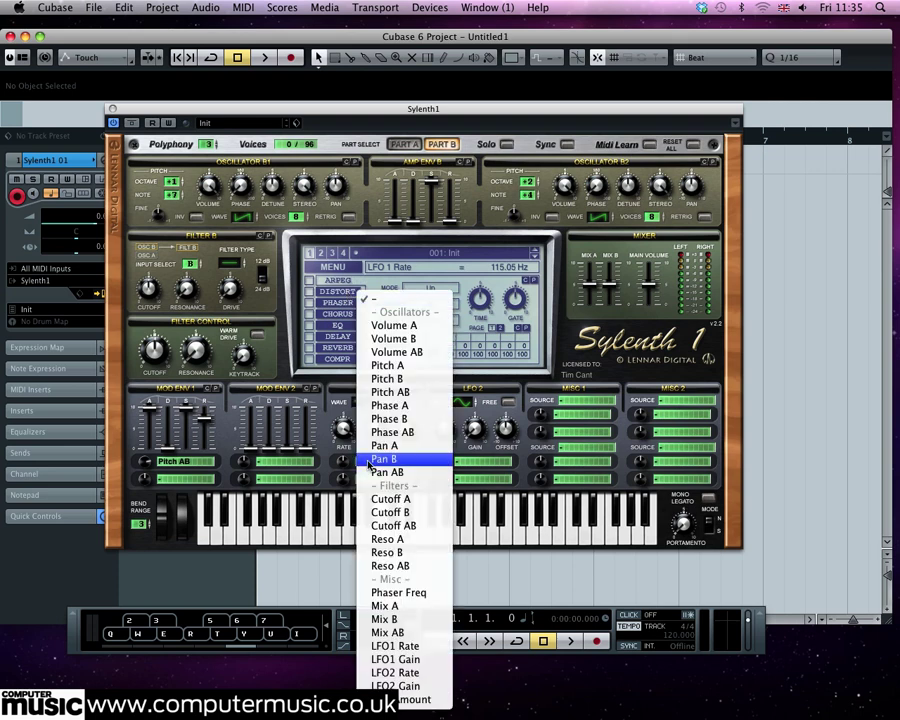
click(412, 401)
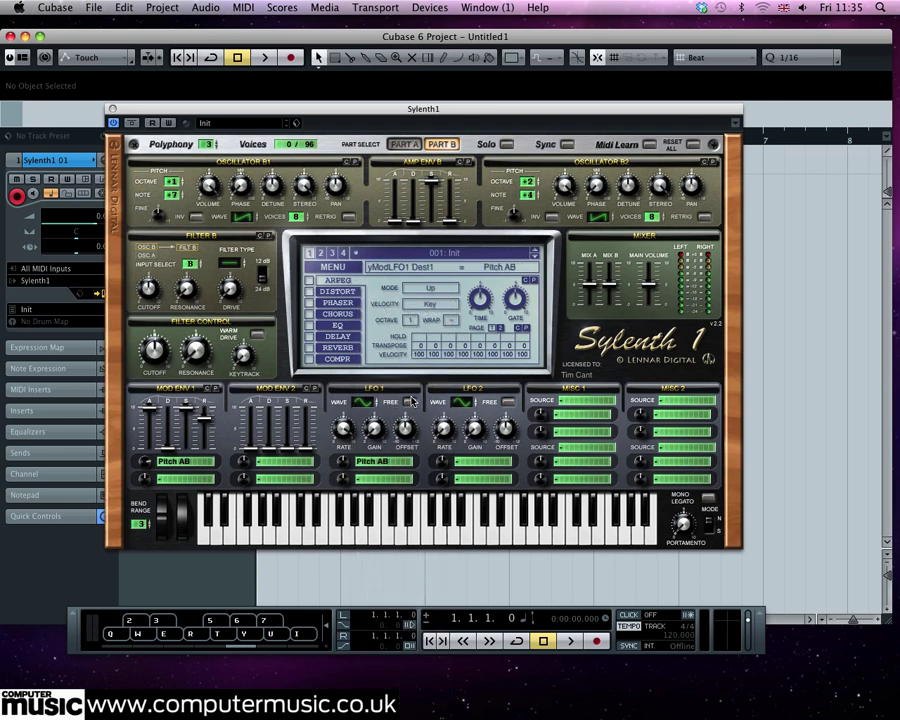
drag(343, 461, 352, 426)
key(q)
Set LFO 1's gain to 0 and route Modulation Envelope 1's second destination to LFO1 Gain at amount 2.67
mouse_move(366, 423)
mouse_down()
mouse_move(369, 350)
mouse_move(353, 422)
mouse_up()
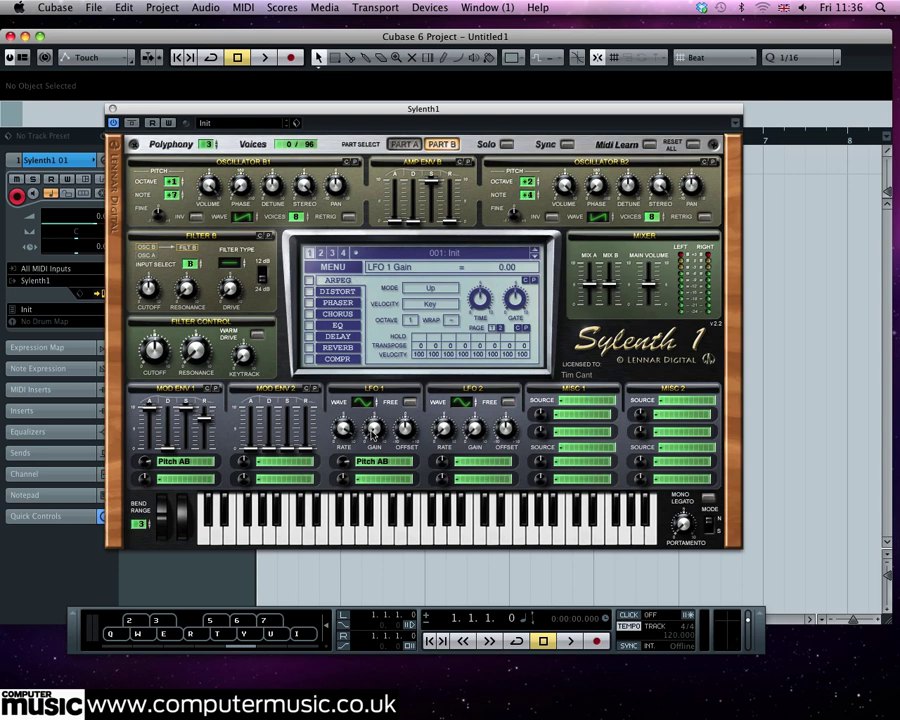
click(171, 483)
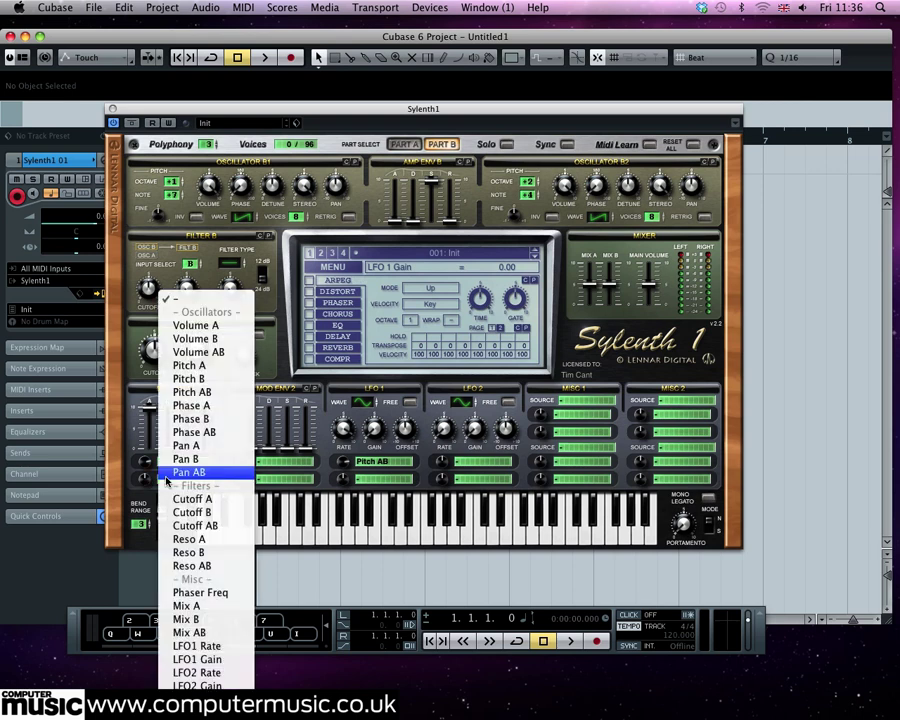
click(211, 661)
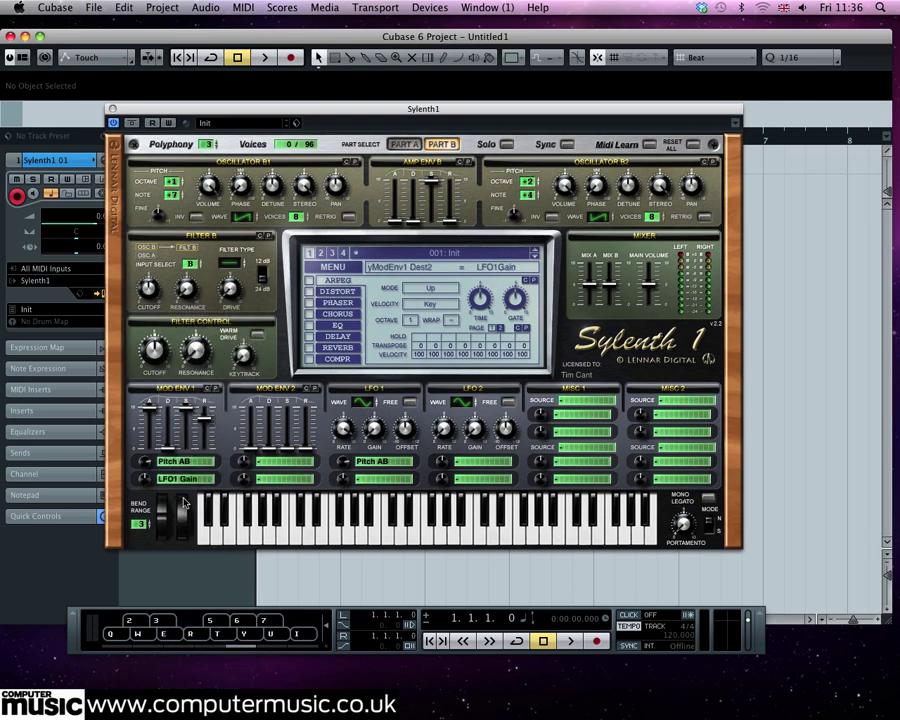
drag(143, 478, 143, 461)
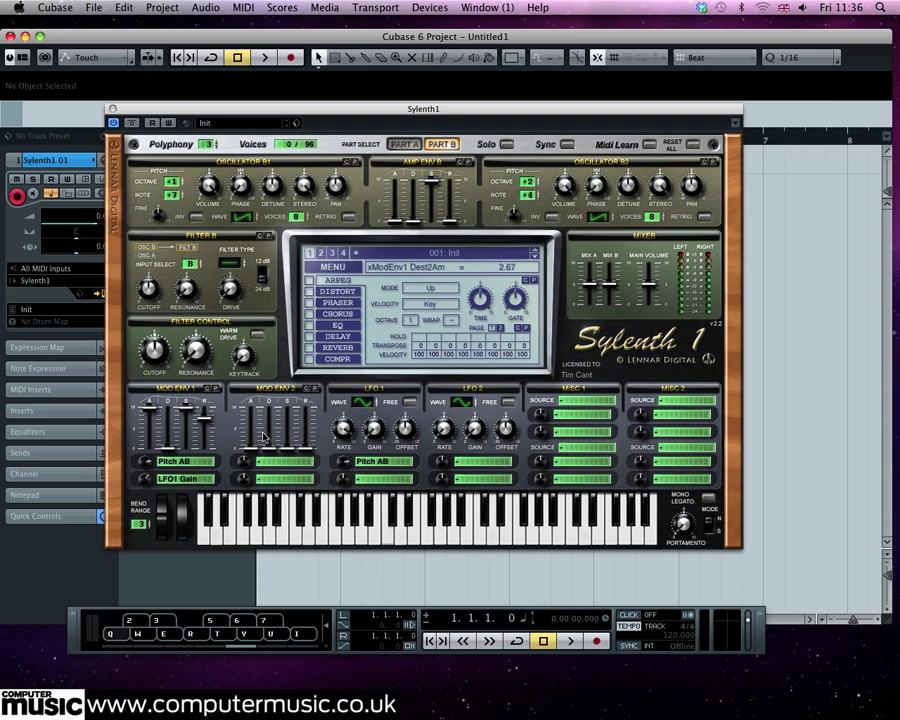
key(q)
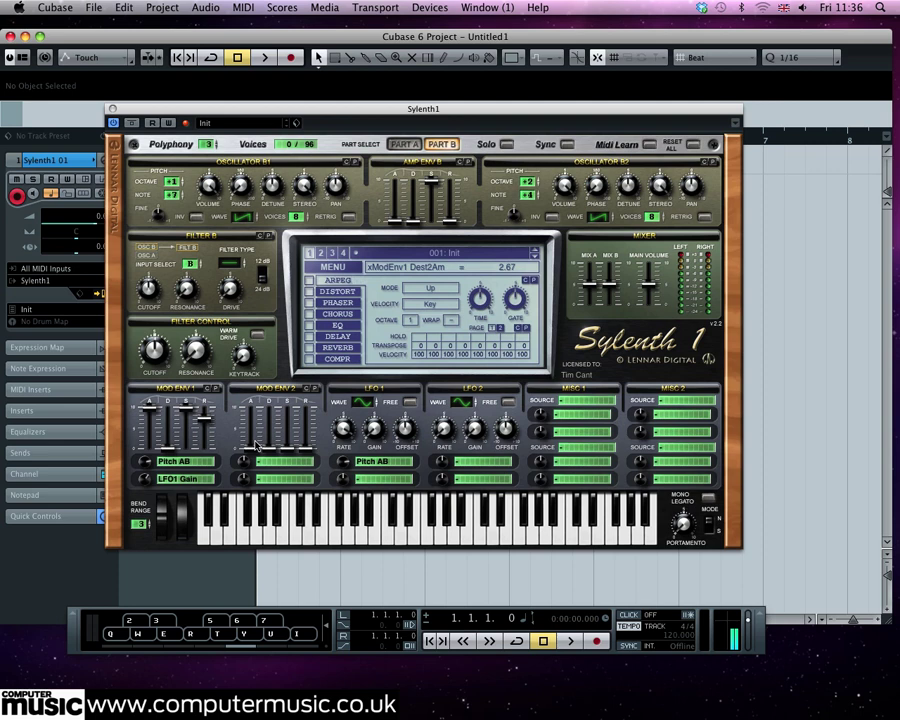
Raise Modulation Envelope 2's stages, with release 7.07, and route it to LFO1 Rate, fine-tuning a negative amount
drag(256, 444, 312, 374)
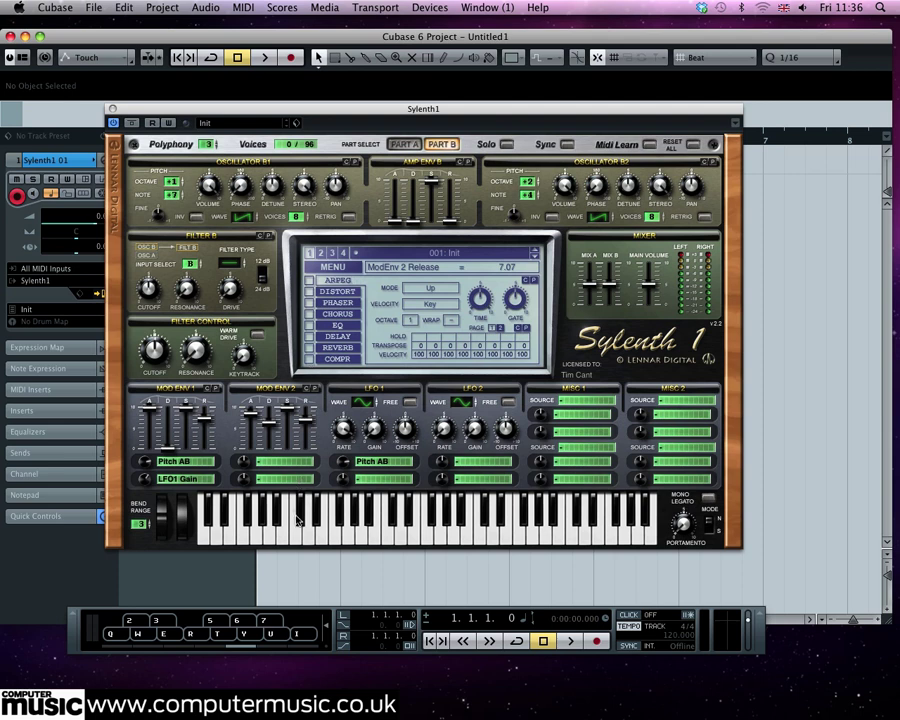
click(265, 462)
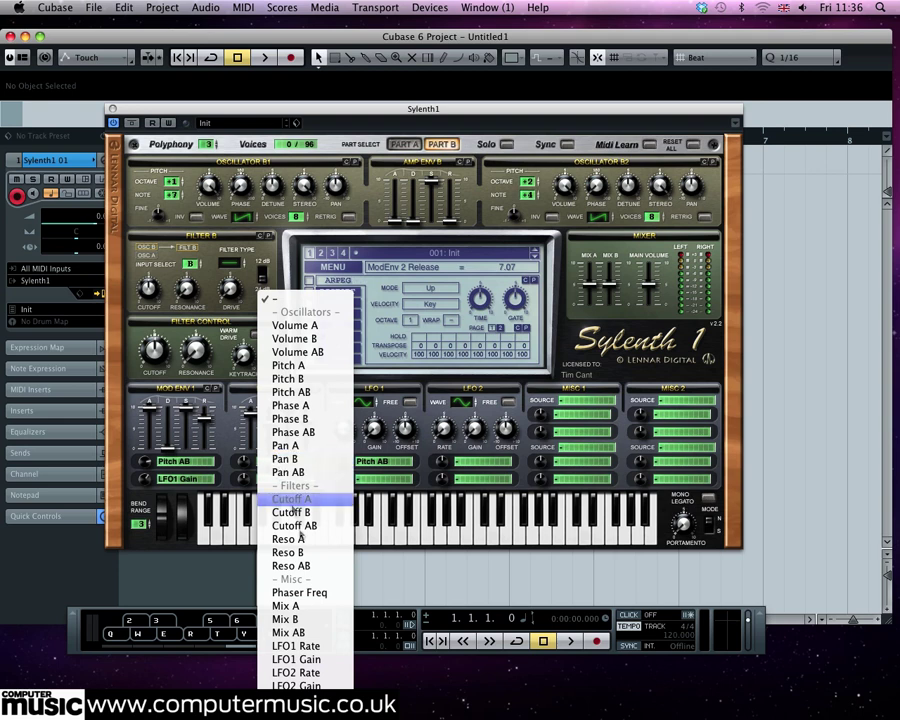
click(310, 646)
drag(242, 462, 241, 487)
key(q)
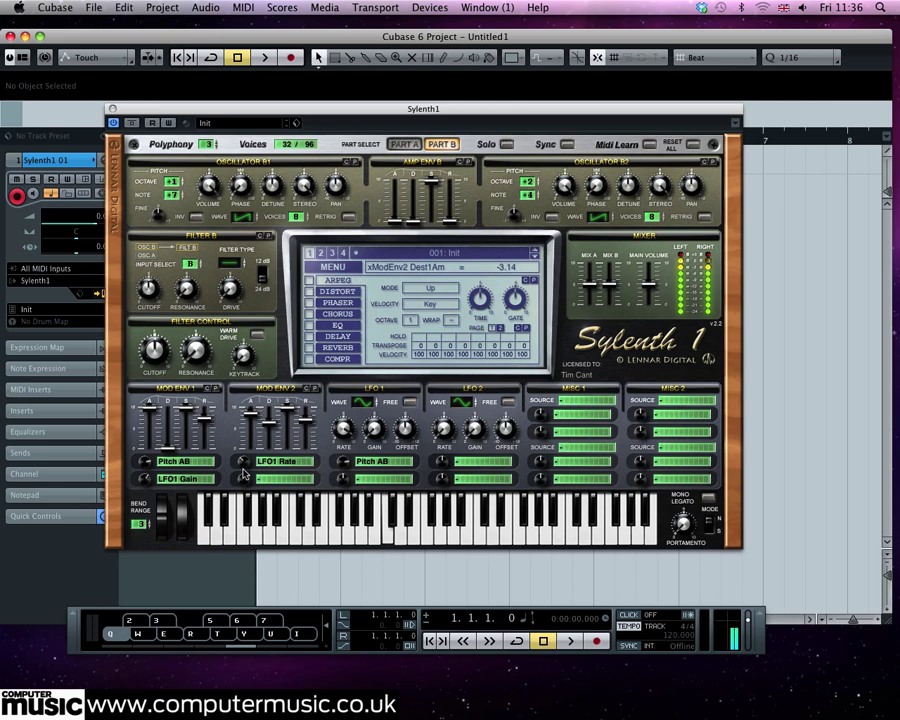
drag(245, 467, 246, 474)
drag(242, 463, 242, 472)
Set the amp envelope release to 7.51 in both Part B and Part A
click(453, 221)
drag(453, 221, 458, 133)
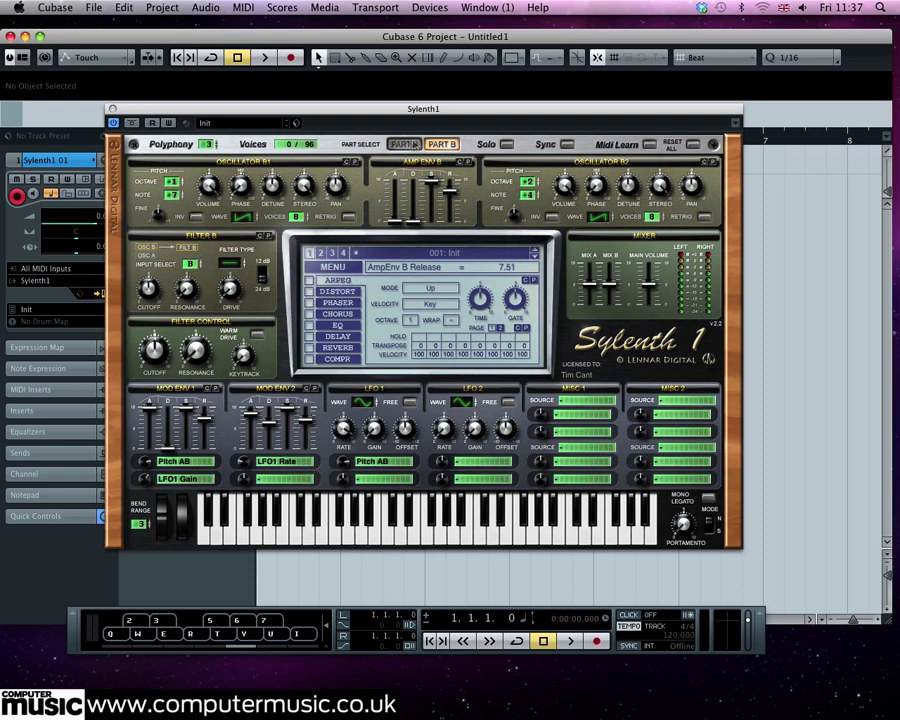
click(404, 144)
drag(445, 211, 455, 133)
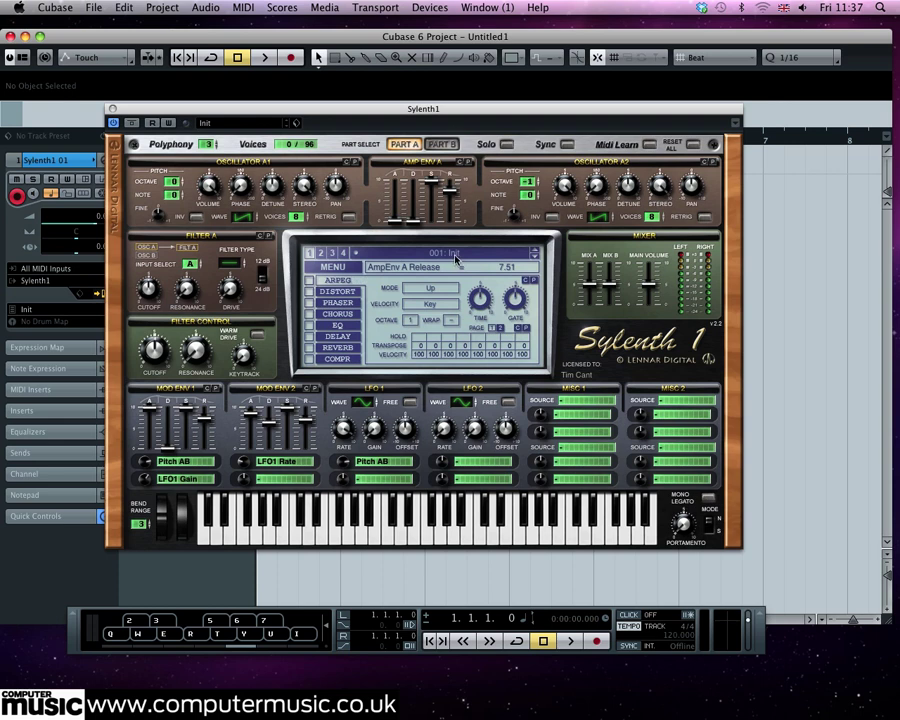
Insert VPS philta in the Sylenth1 track's first effect slot, and move the ReverberateCM window clear of the insert list
drag(181, 124, 345, 112)
click(104, 160)
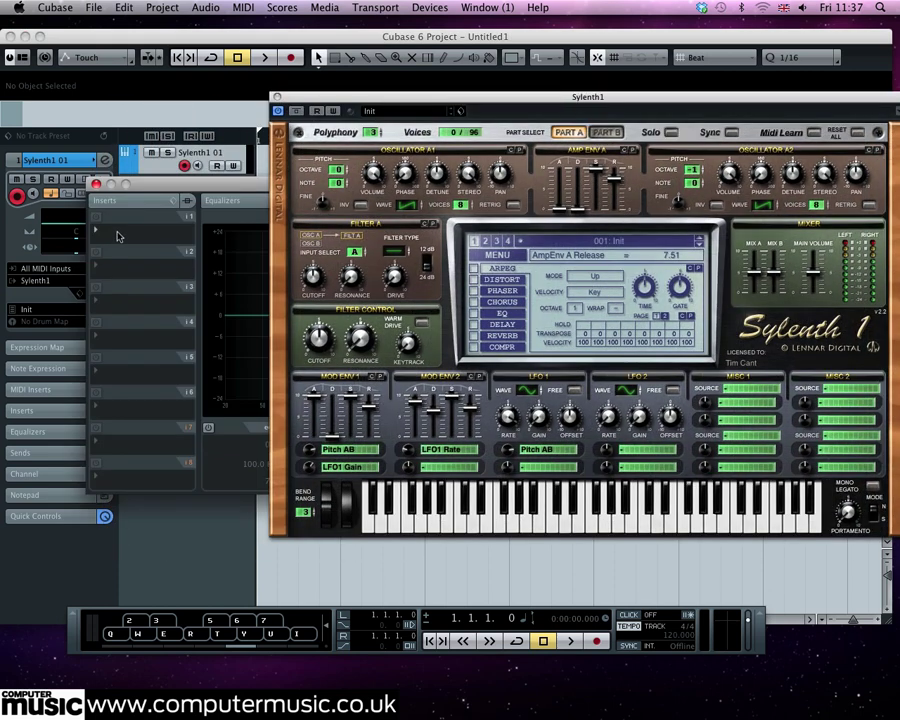
click(117, 236)
mouse_move(380, 258)
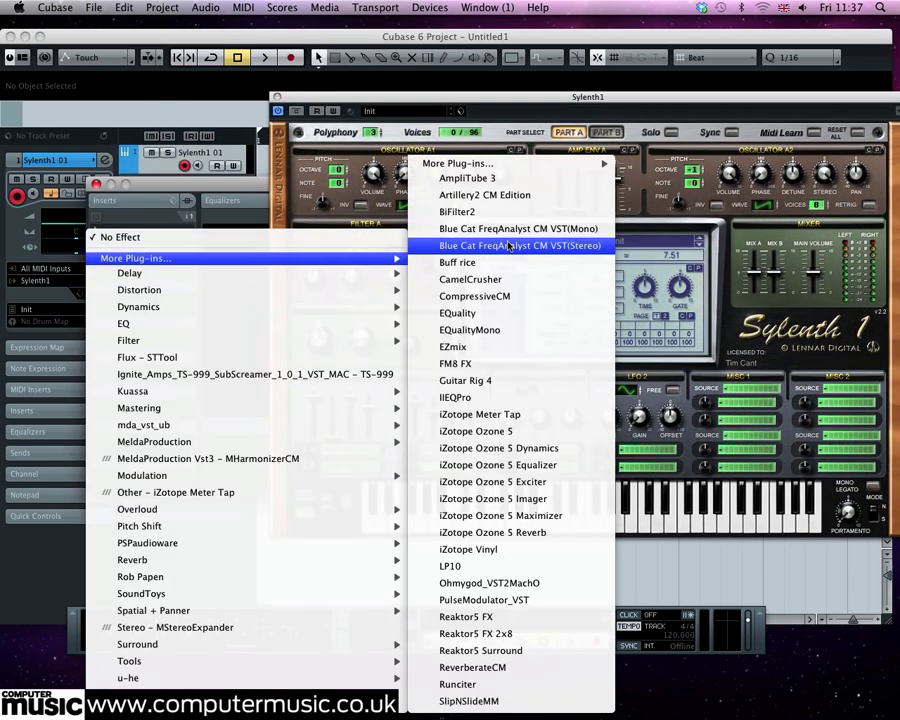
mouse_move(560, 163)
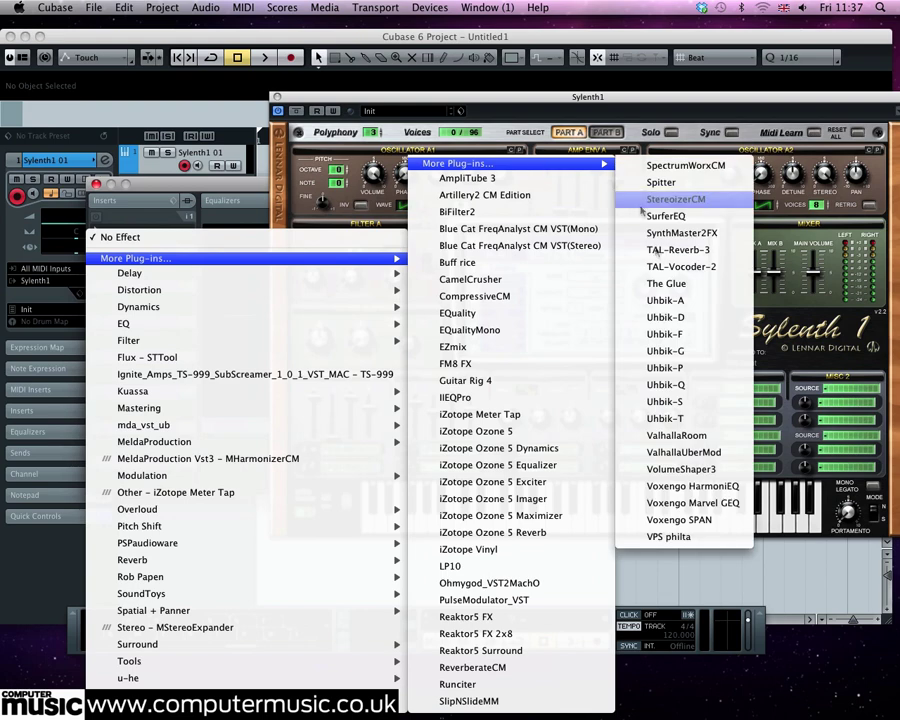
click(653, 541)
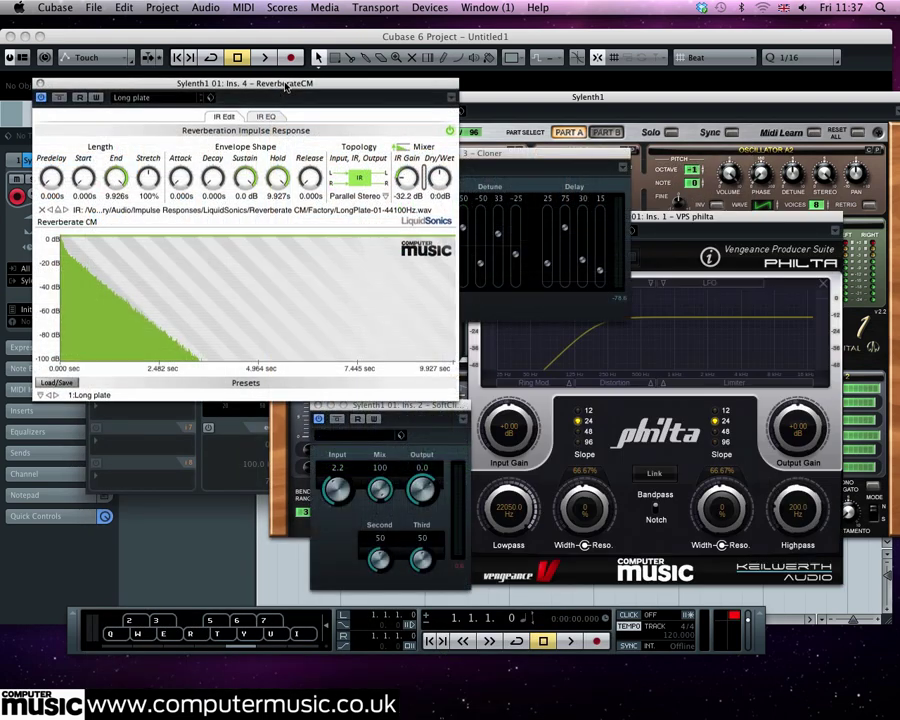
drag(260, 78, 265, 256)
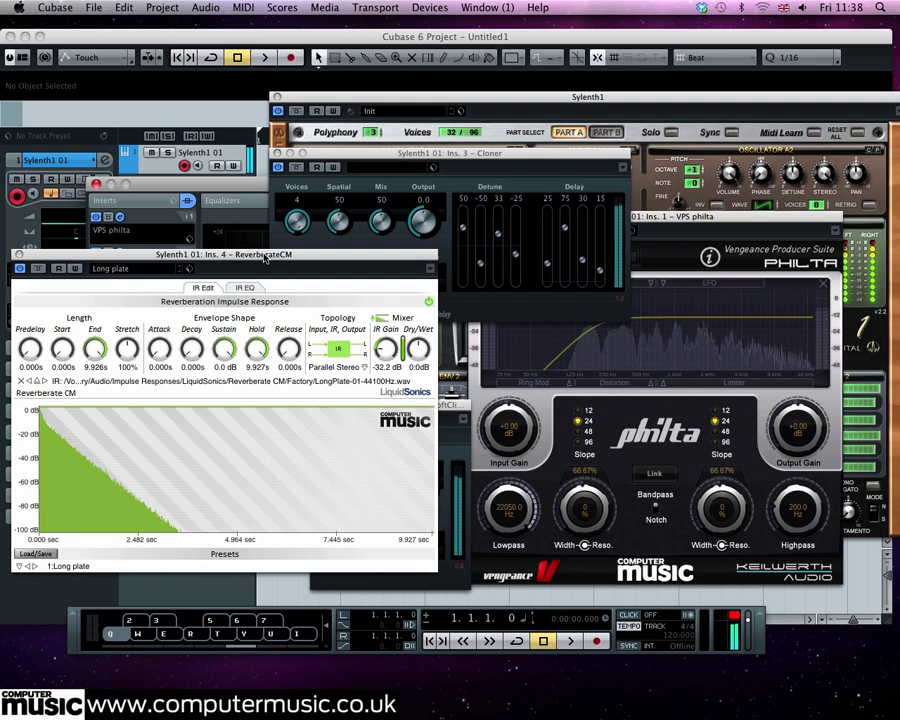